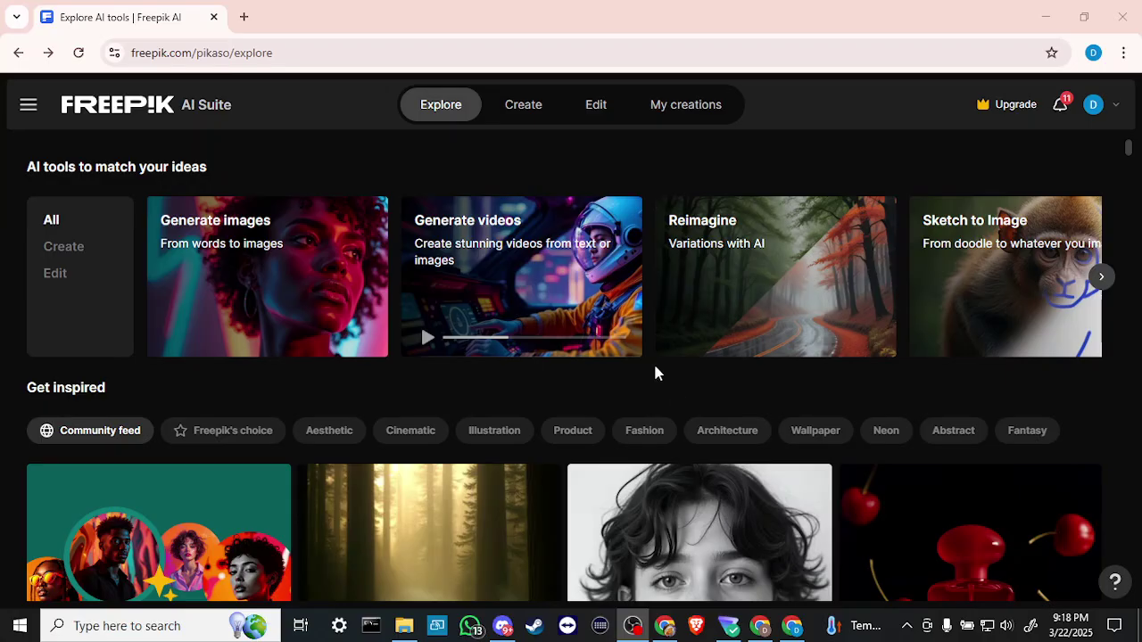
# - Advance the Explore page's AI tools carousel six times until the Retouch card appears
pyautogui.moveTo(300, 269)
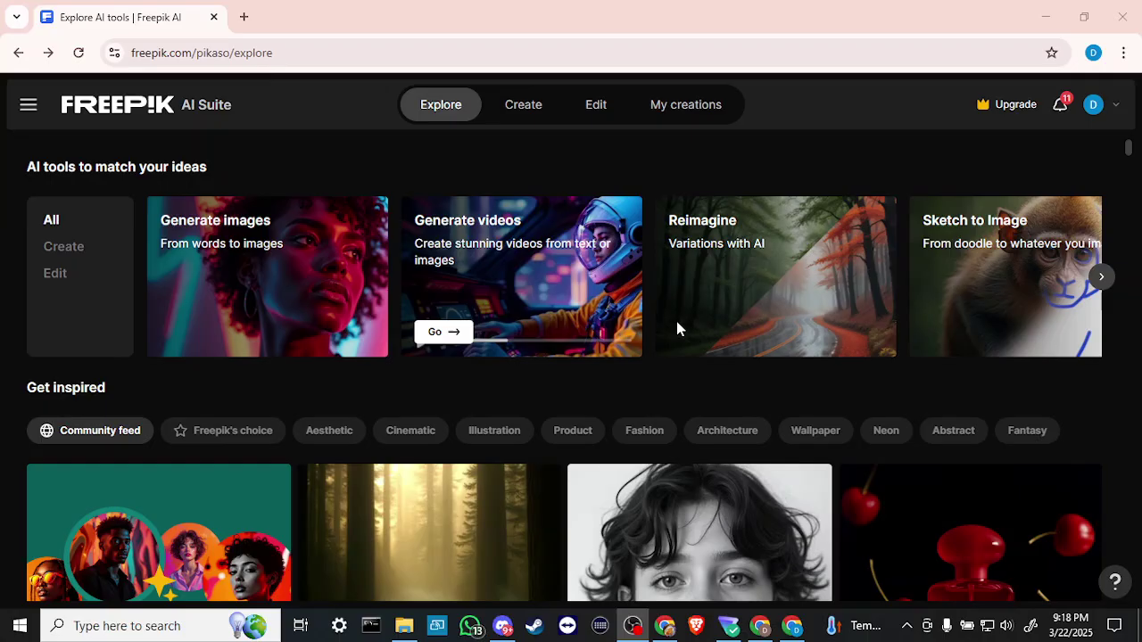
pyautogui.moveTo(964, 298)
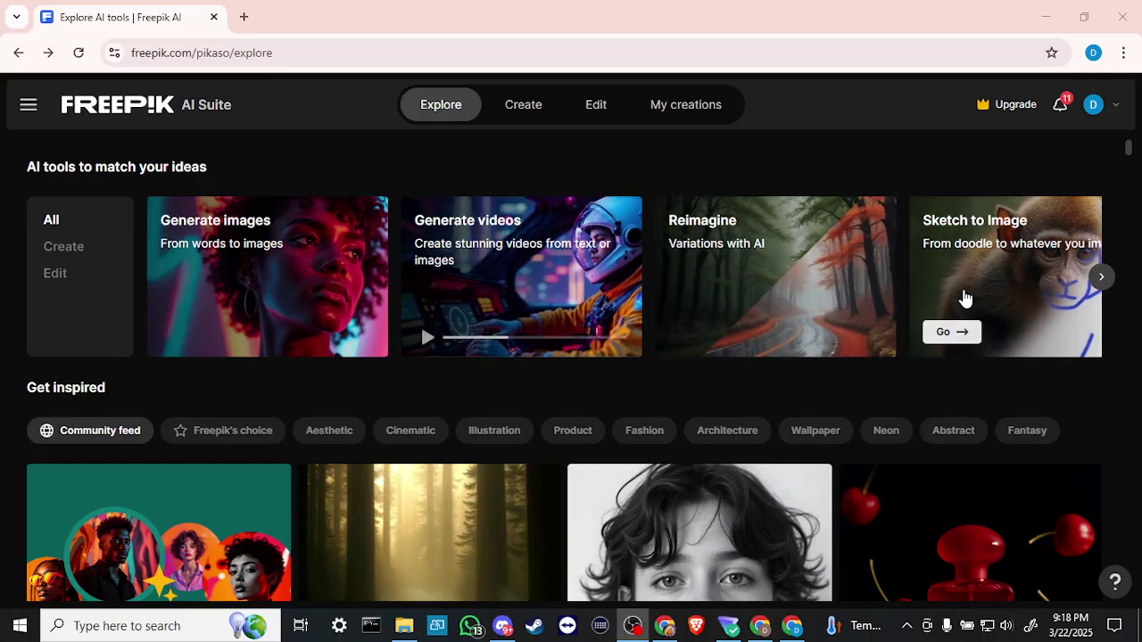
pyautogui.click(1104, 280)
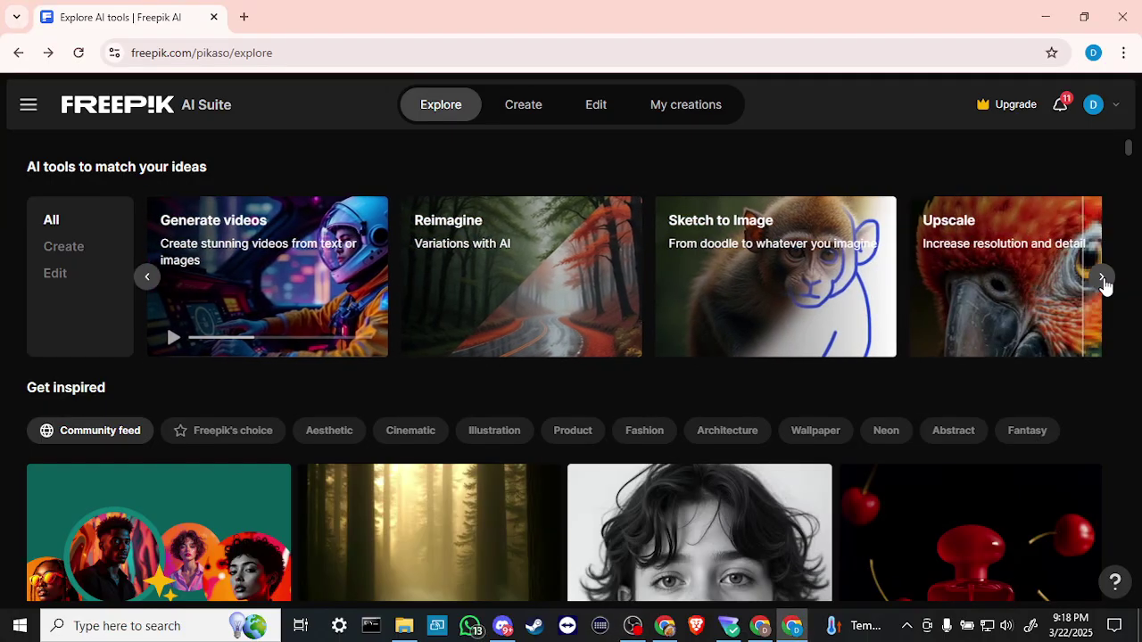
pyautogui.click(1103, 280)
pyautogui.click(1103, 280)
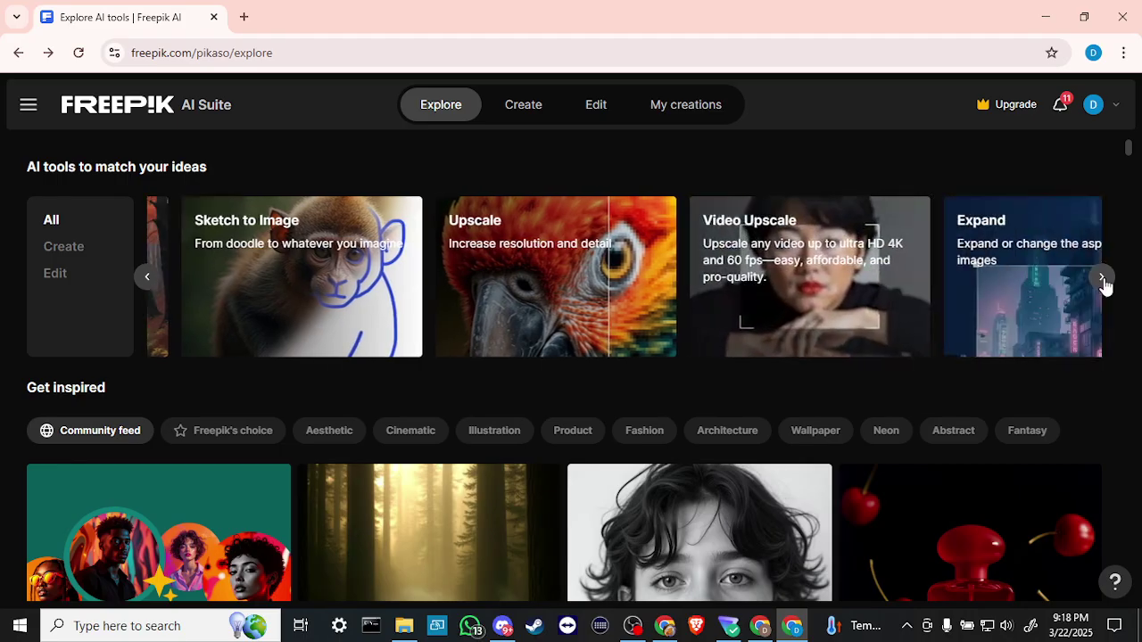
pyautogui.click(1103, 280)
pyautogui.click(1104, 280)
pyautogui.click(1104, 280)
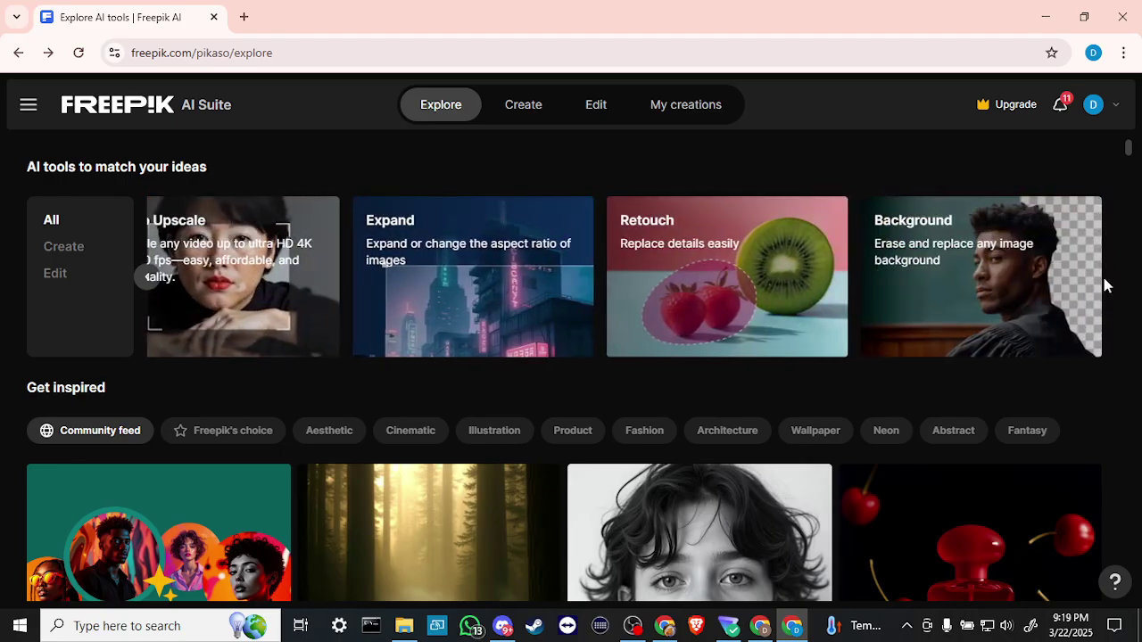
# - Load the corridor portrait into Retouch, brush a trial mask over the chin and neck, and switch to Erase mode
pyautogui.click(754, 225)
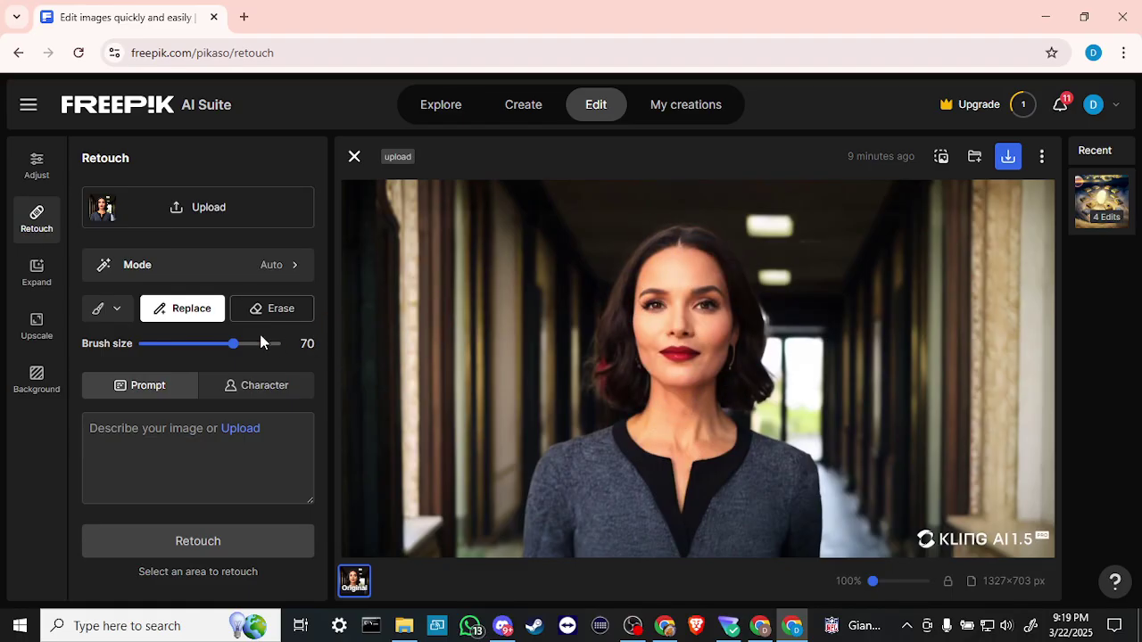
pyautogui.click(115, 312)
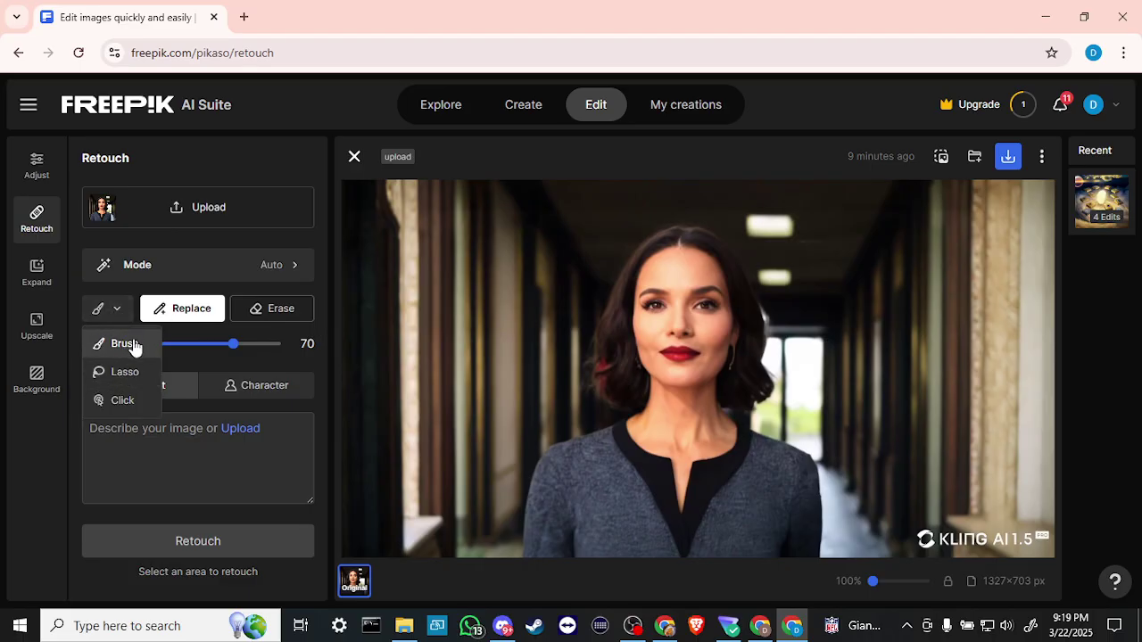
pyautogui.moveTo(650, 437)
pyautogui.mouseDown()
pyautogui.moveTo(745, 254)
pyautogui.moveTo(658, 301)
pyautogui.moveTo(726, 378)
pyautogui.moveTo(746, 337)
pyautogui.moveTo(750, 379)
pyautogui.moveTo(678, 488)
pyautogui.moveTo(631, 379)
pyautogui.moveTo(588, 375)
pyautogui.mouseUp()
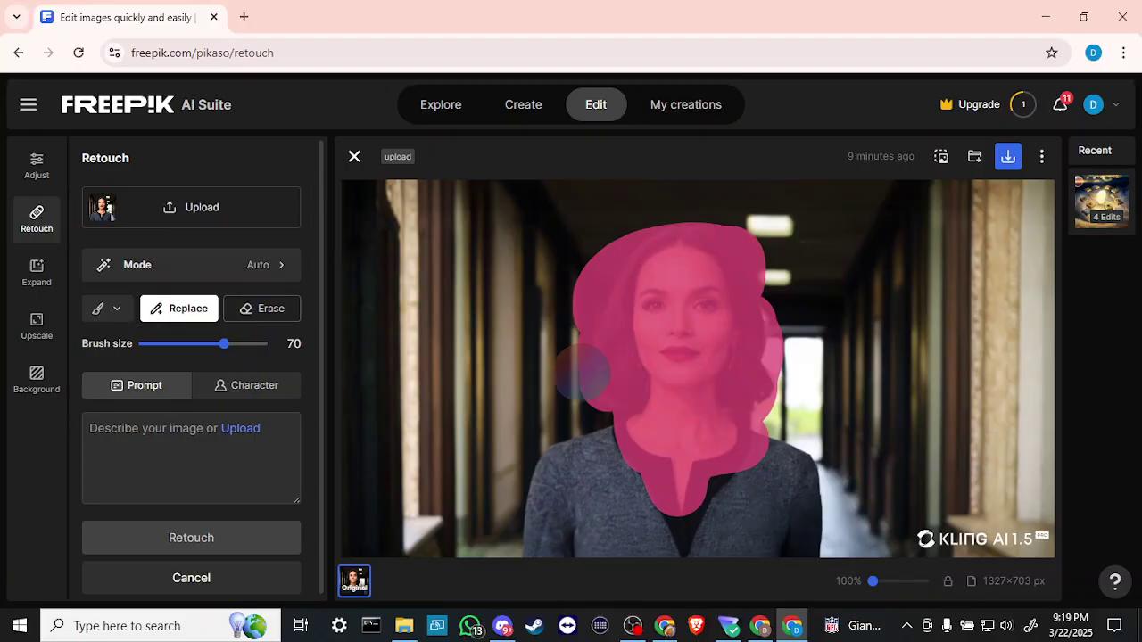
pyautogui.click(284, 317)
pyautogui.click(116, 308)
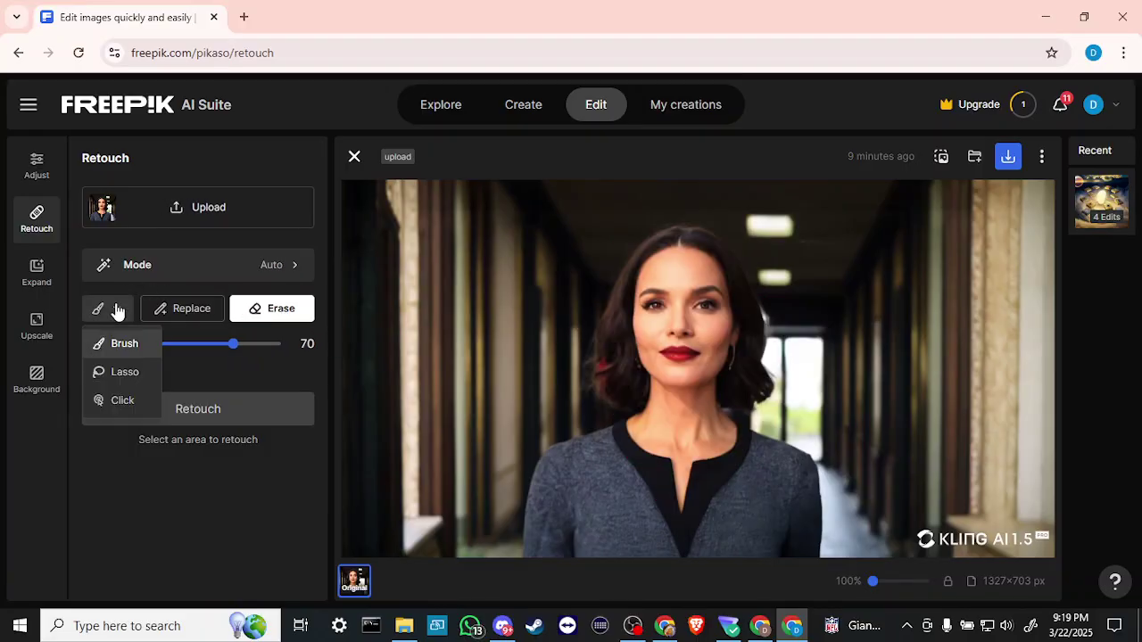
# - Outline the woman with a Lasso selection, then revert the selection tool to Brush at size 70
pyautogui.click(123, 372)
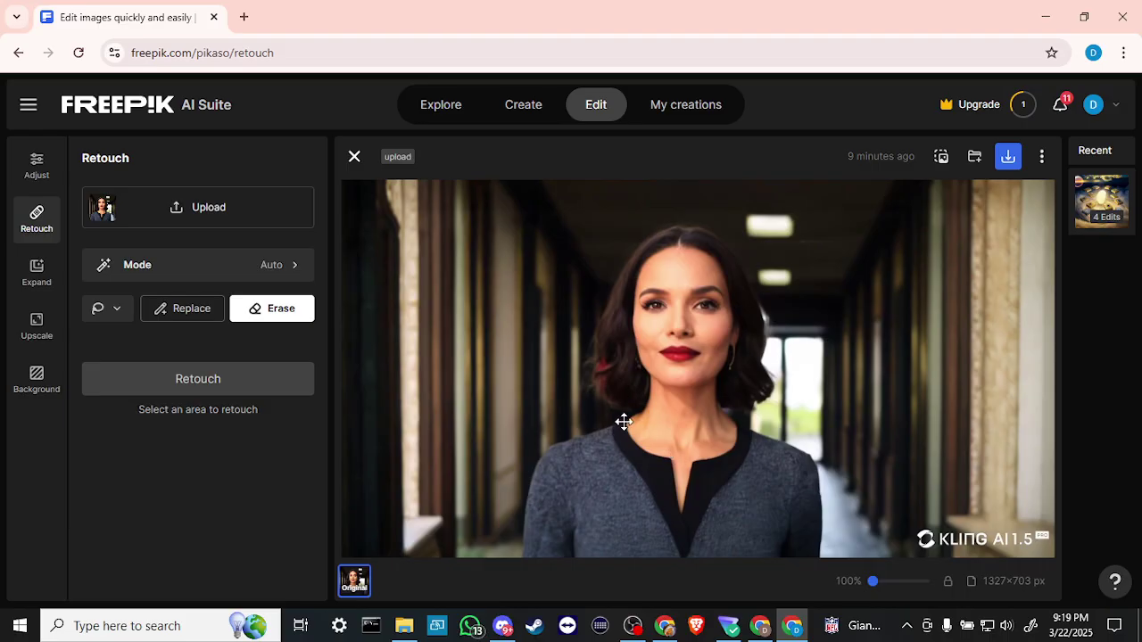
pyautogui.moveTo(650, 399)
pyautogui.mouseDown()
pyautogui.moveTo(640, 411)
pyautogui.moveTo(574, 357)
pyautogui.moveTo(580, 385)
pyautogui.moveTo(617, 281)
pyautogui.moveTo(690, 227)
pyautogui.moveTo(737, 262)
pyautogui.moveTo(770, 357)
pyautogui.moveTo(764, 395)
pyautogui.moveTo(737, 449)
pyautogui.moveTo(652, 467)
pyautogui.moveTo(574, 370)
pyautogui.moveTo(637, 255)
pyautogui.moveTo(686, 227)
pyautogui.moveTo(744, 265)
pyautogui.moveTo(760, 332)
pyautogui.moveTo(767, 382)
pyautogui.moveTo(735, 453)
pyautogui.moveTo(693, 476)
pyautogui.moveTo(666, 467)
pyautogui.moveTo(597, 407)
pyautogui.moveTo(575, 367)
pyautogui.moveTo(581, 333)
pyautogui.moveTo(640, 247)
pyautogui.moveTo(704, 225)
pyautogui.mouseUp()
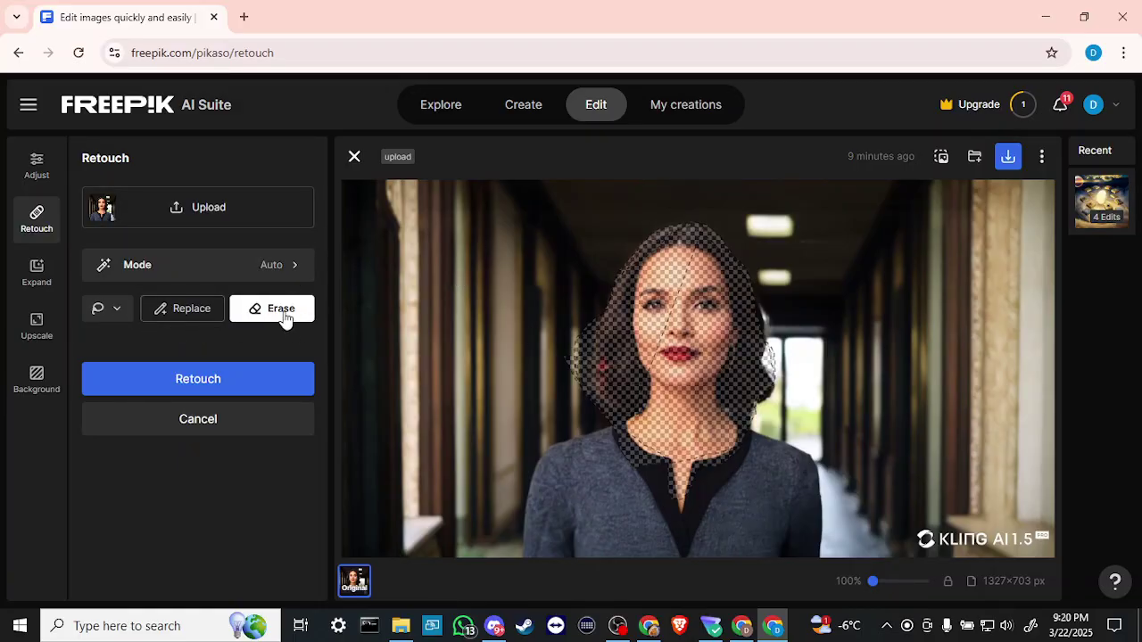
pyautogui.click(116, 312)
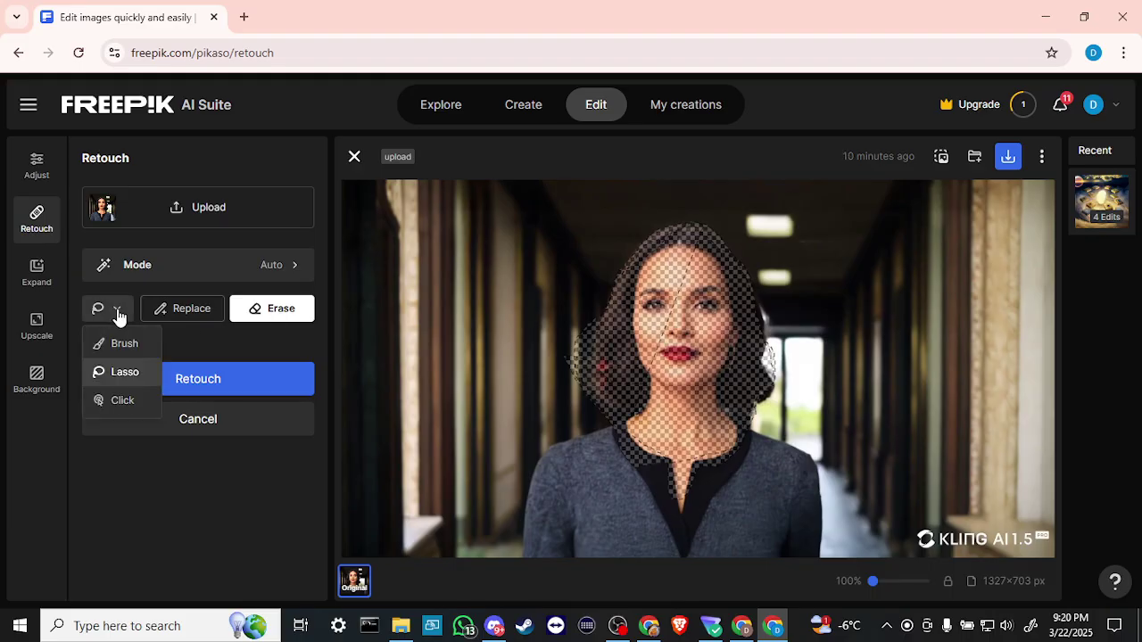
pyautogui.click(124, 344)
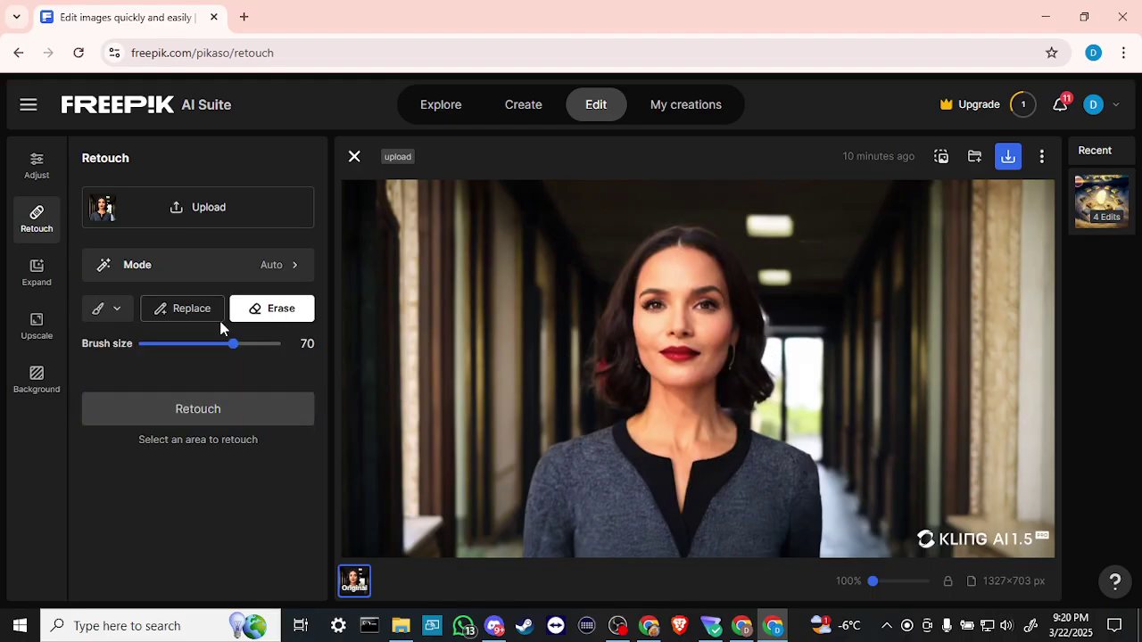
# - Brush a mask from the woman's chest up over her face and hair, cancel it, and switch to Replace mode
pyautogui.click(680, 477)
pyautogui.moveTo(683, 471)
pyautogui.mouseDown()
pyautogui.moveTo(619, 394)
pyautogui.moveTo(606, 350)
pyautogui.moveTo(638, 245)
pyautogui.moveTo(723, 259)
pyautogui.moveTo(752, 386)
pyautogui.moveTo(733, 429)
pyautogui.moveTo(684, 410)
pyautogui.moveTo(685, 267)
pyautogui.moveTo(667, 341)
pyautogui.mouseUp()
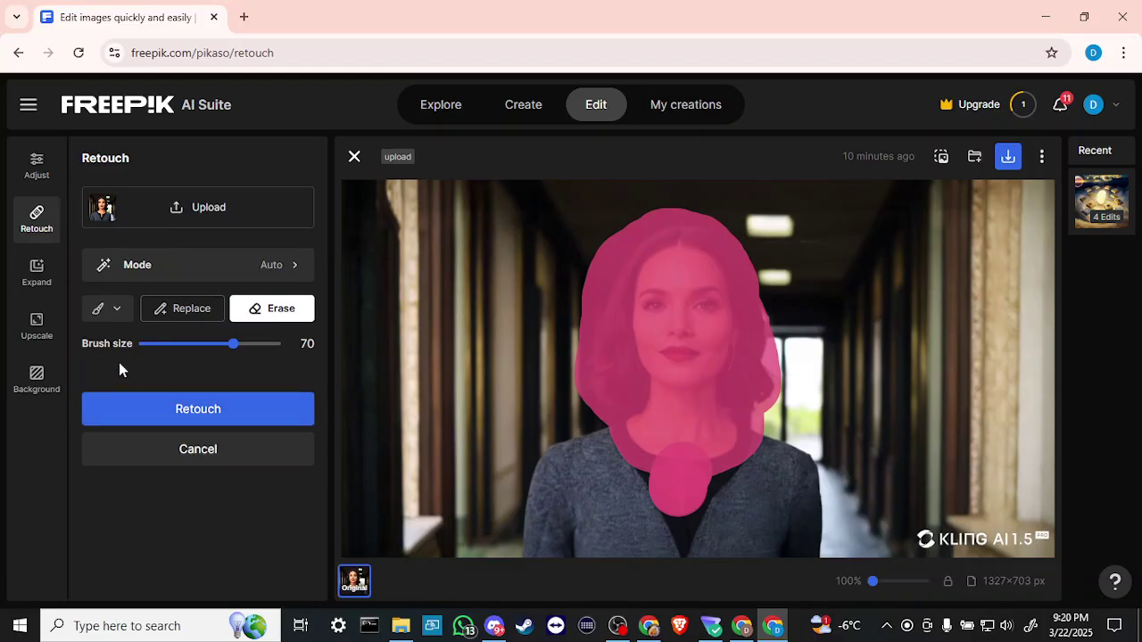
pyautogui.click(197, 450)
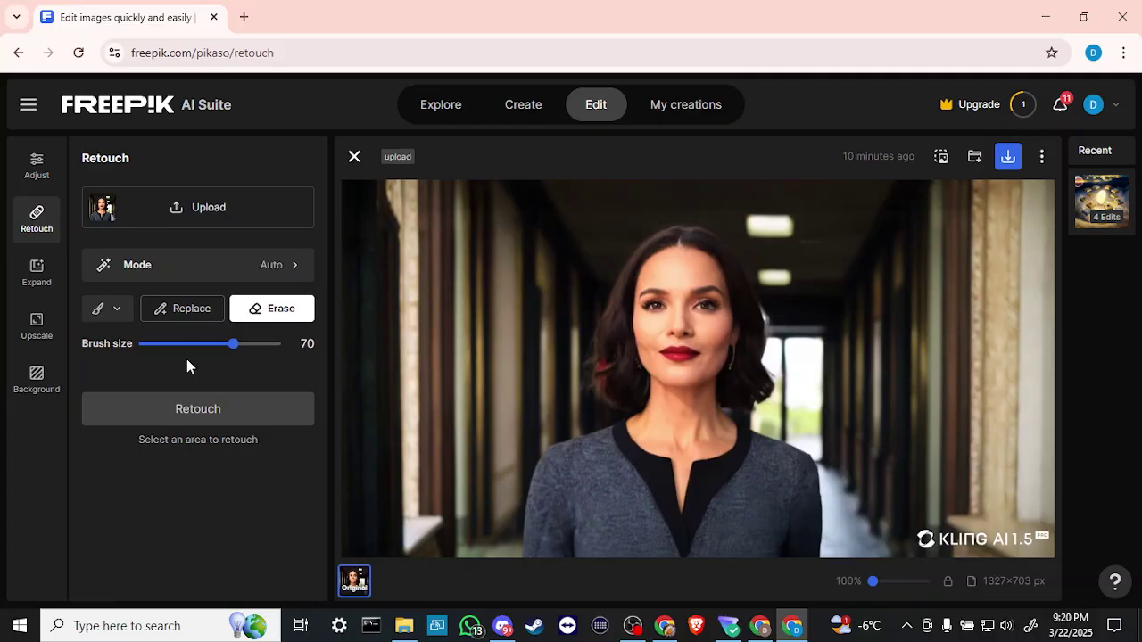
pyautogui.click(192, 312)
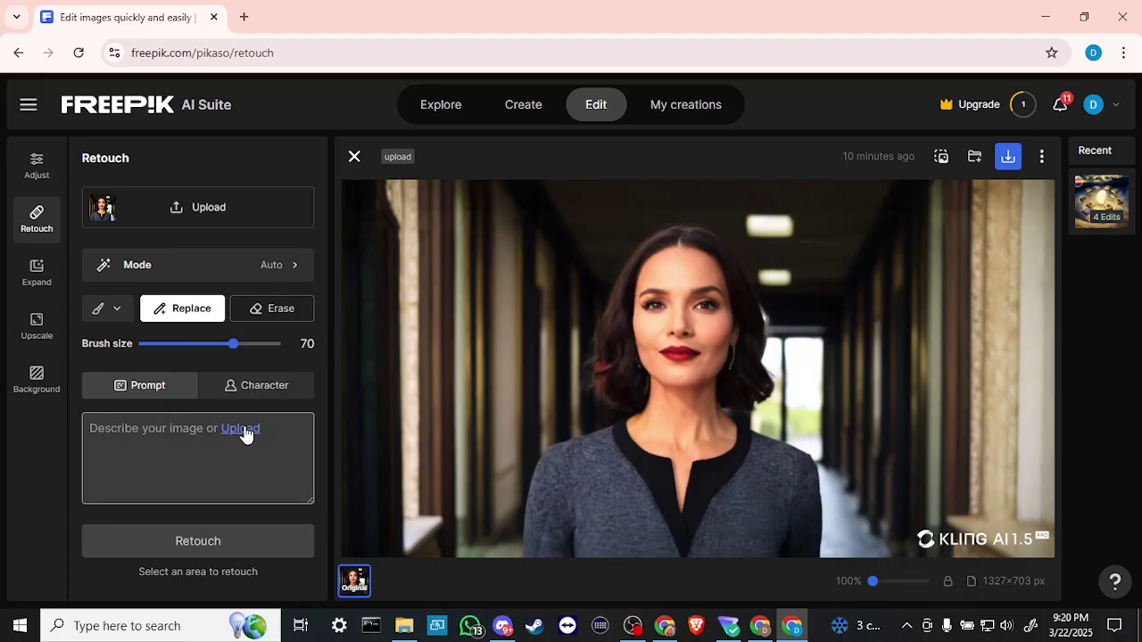
# - Upload the imagenimue2 blonde woman portrait from the Downloads folder as the reference image
pyautogui.click(241, 429)
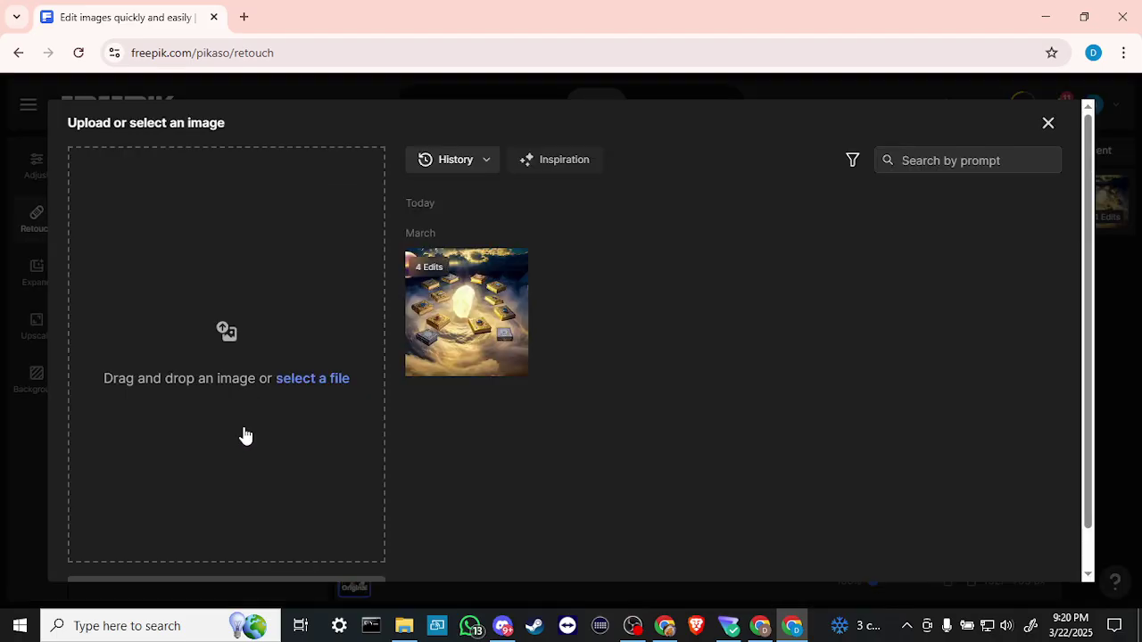
pyautogui.click(226, 328)
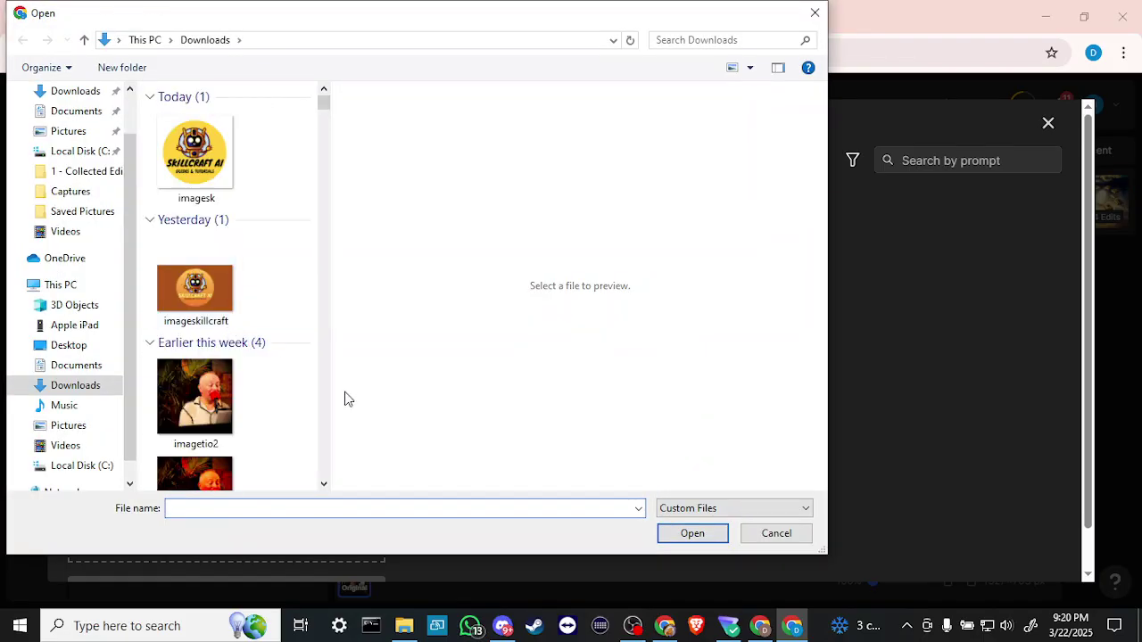
pyautogui.scroll(-6, 327, 403)
pyautogui.scroll(-4, 326, 403)
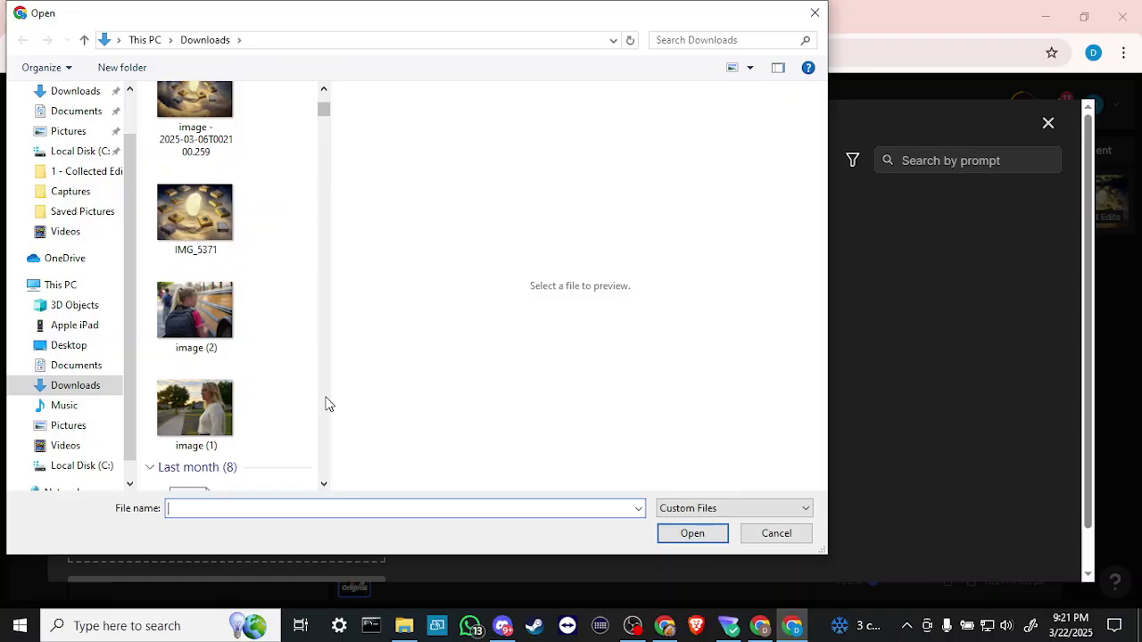
pyautogui.scroll(-4, 326, 403)
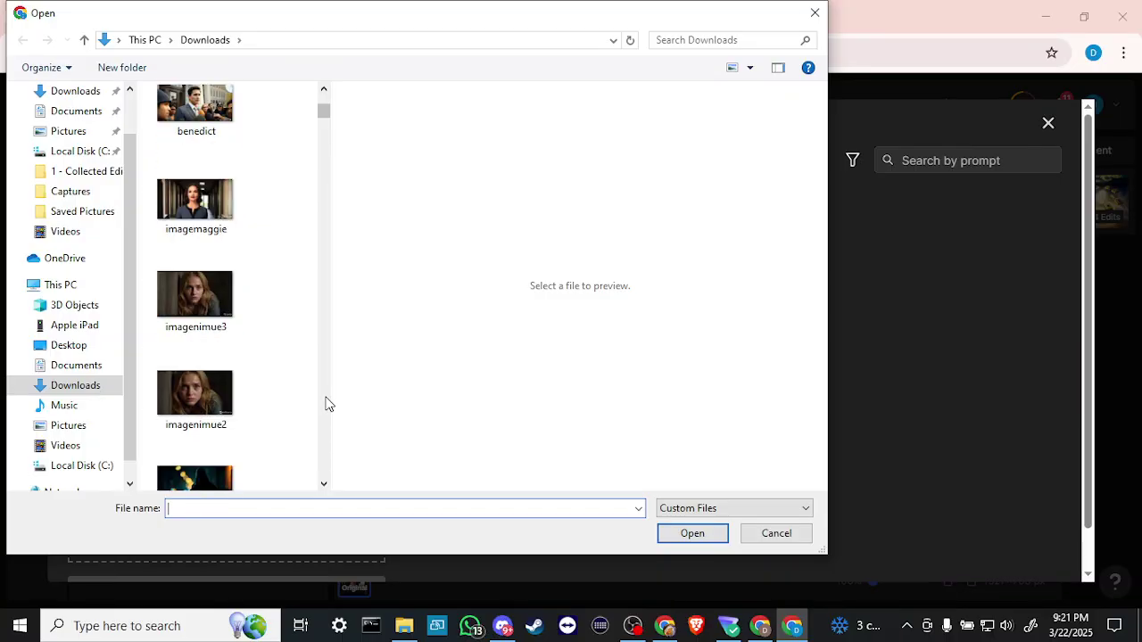
pyautogui.scroll(-8, 325, 405)
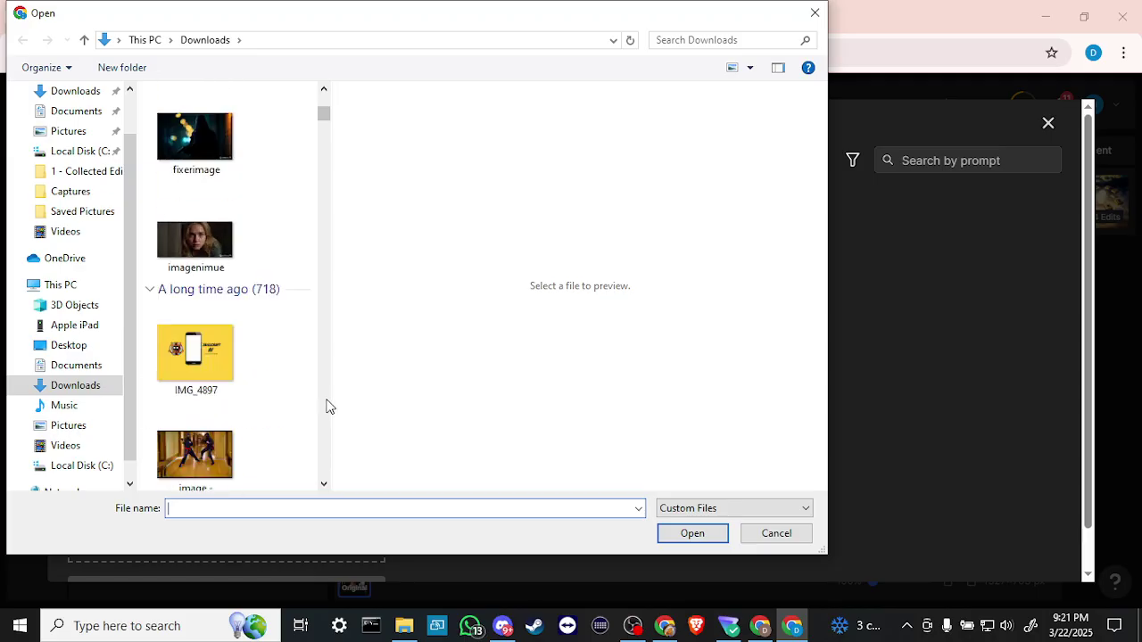
pyautogui.scroll(-6, 327, 406)
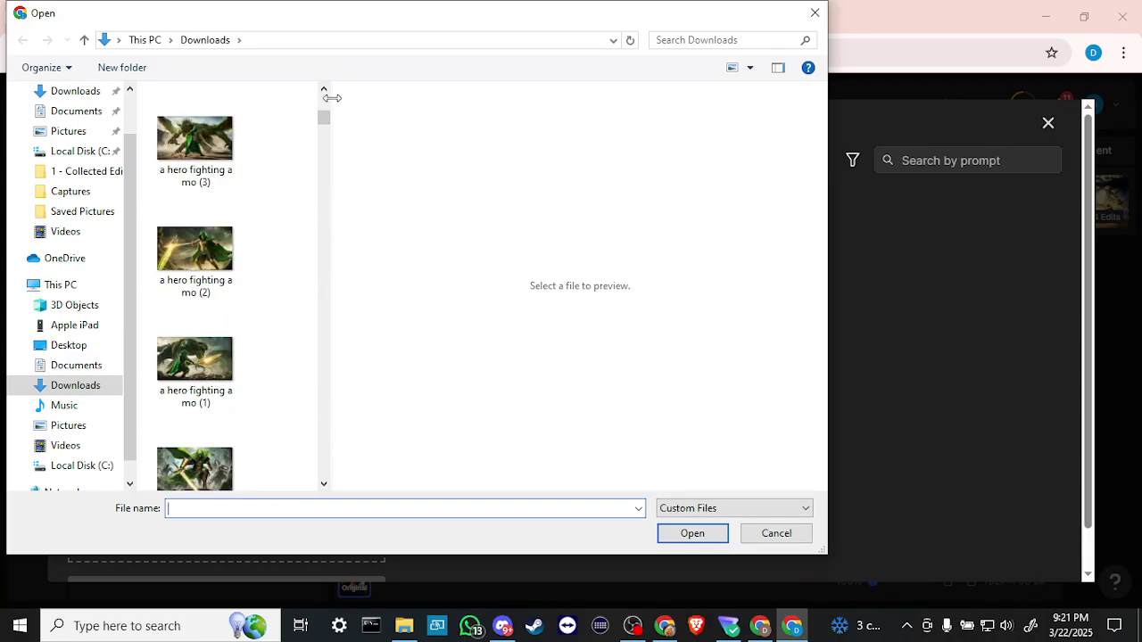
pyautogui.scroll(12, 327, 101)
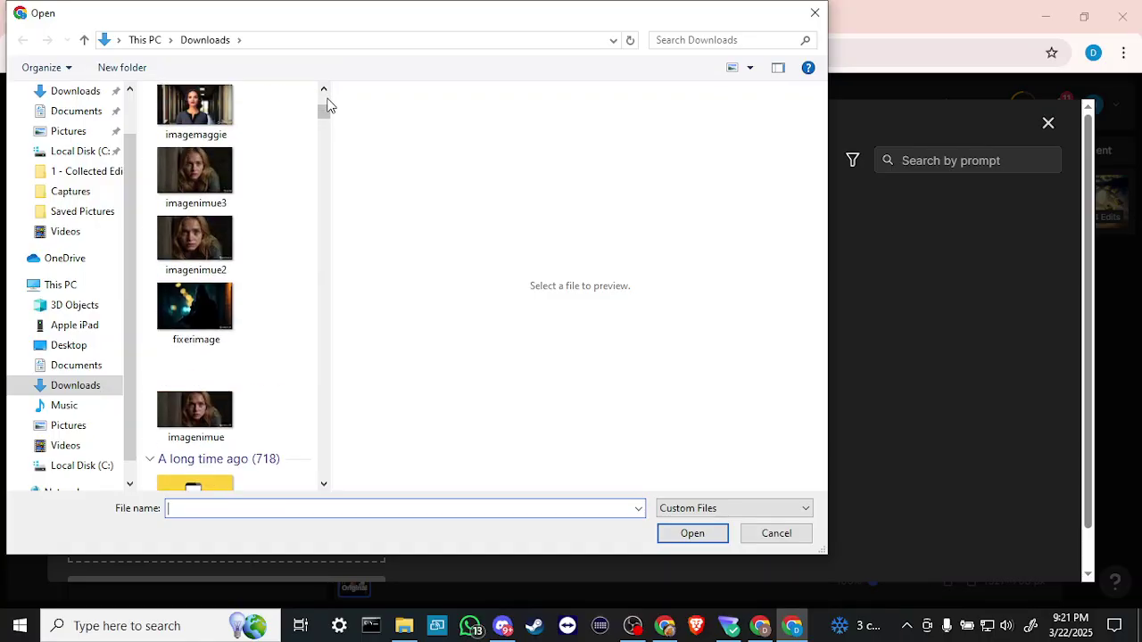
pyautogui.click(197, 242)
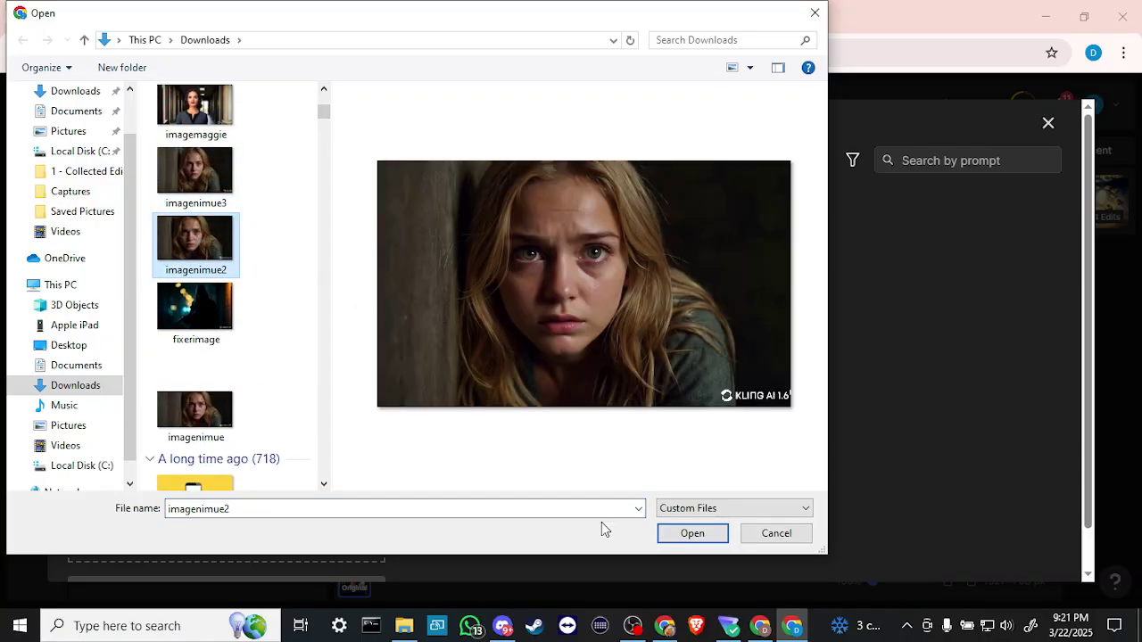
pyautogui.click(690, 532)
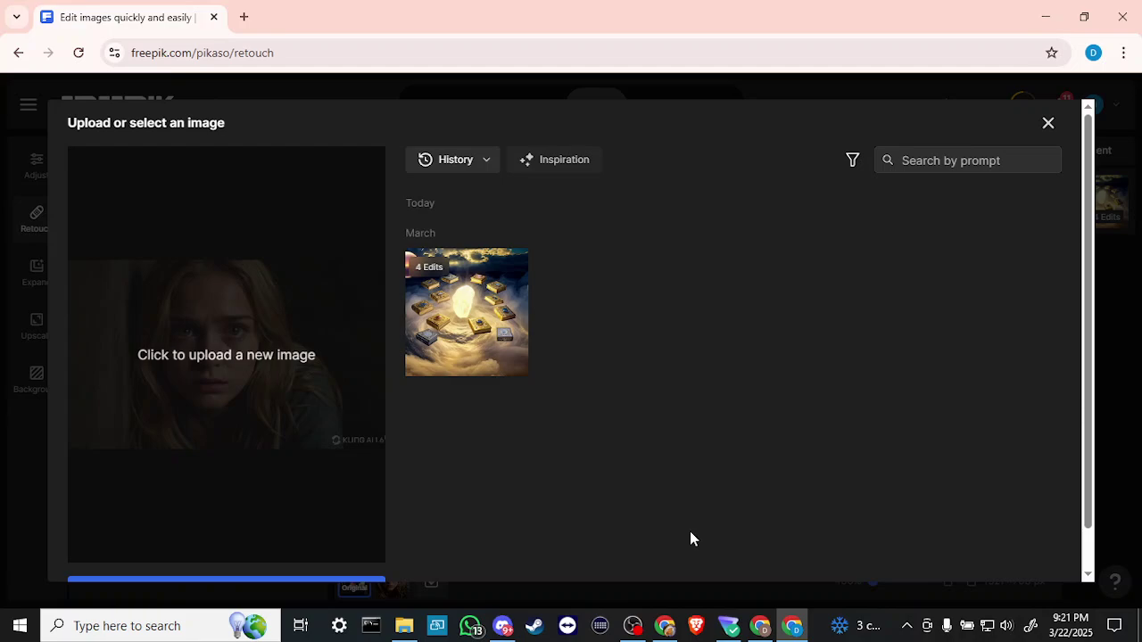
pyautogui.scroll(-1, 627, 451)
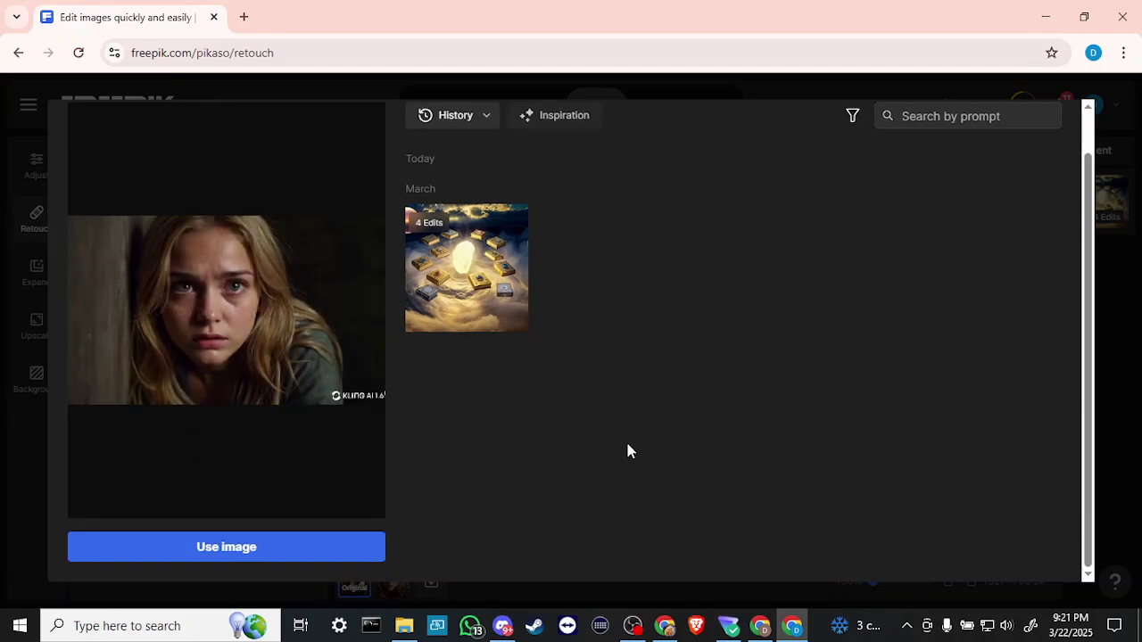
# - Use the uploaded imagenimue2 image, check the young blonde woman prompt, and brush over the woman's head and hair
pyautogui.click(290, 547)
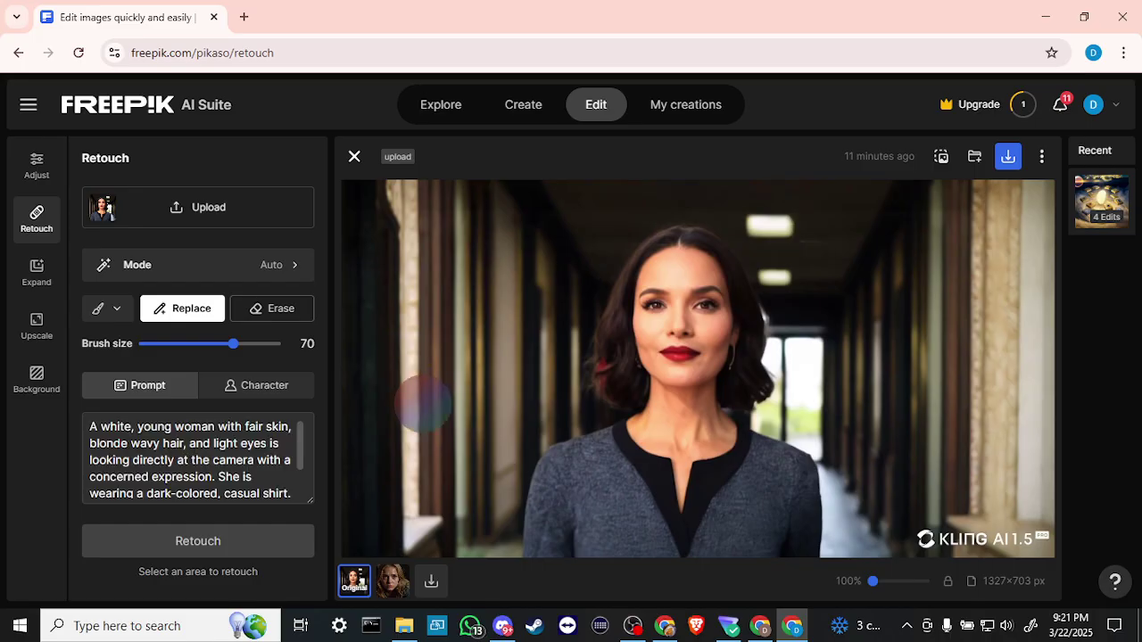
pyautogui.scroll(-2, 242, 455)
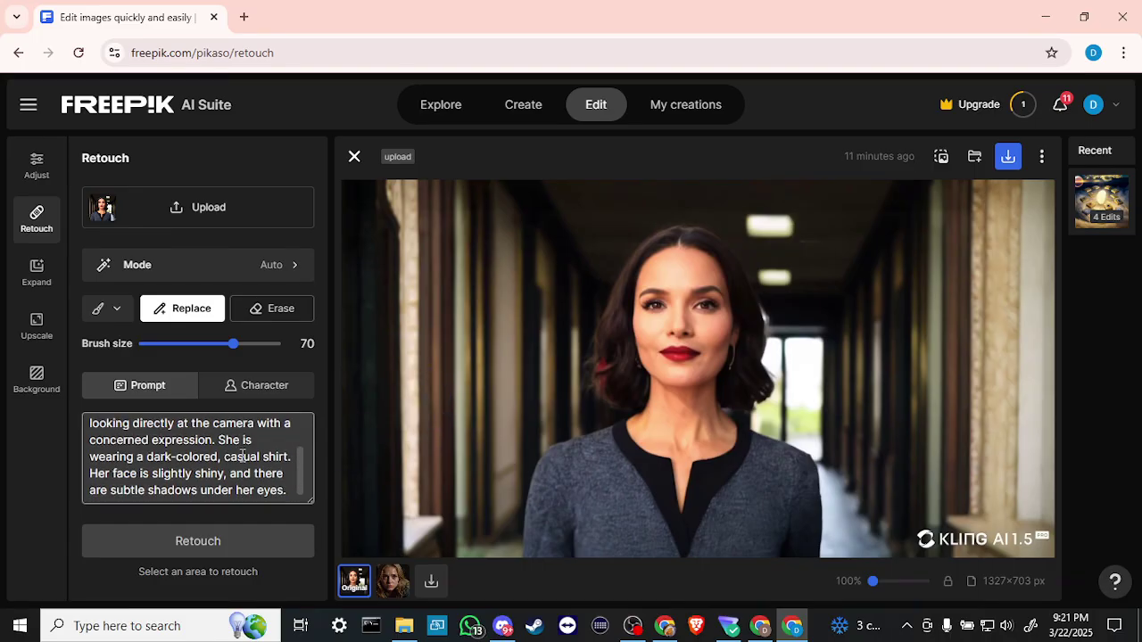
pyautogui.scroll(1, 242, 455)
pyautogui.scroll(1, 243, 455)
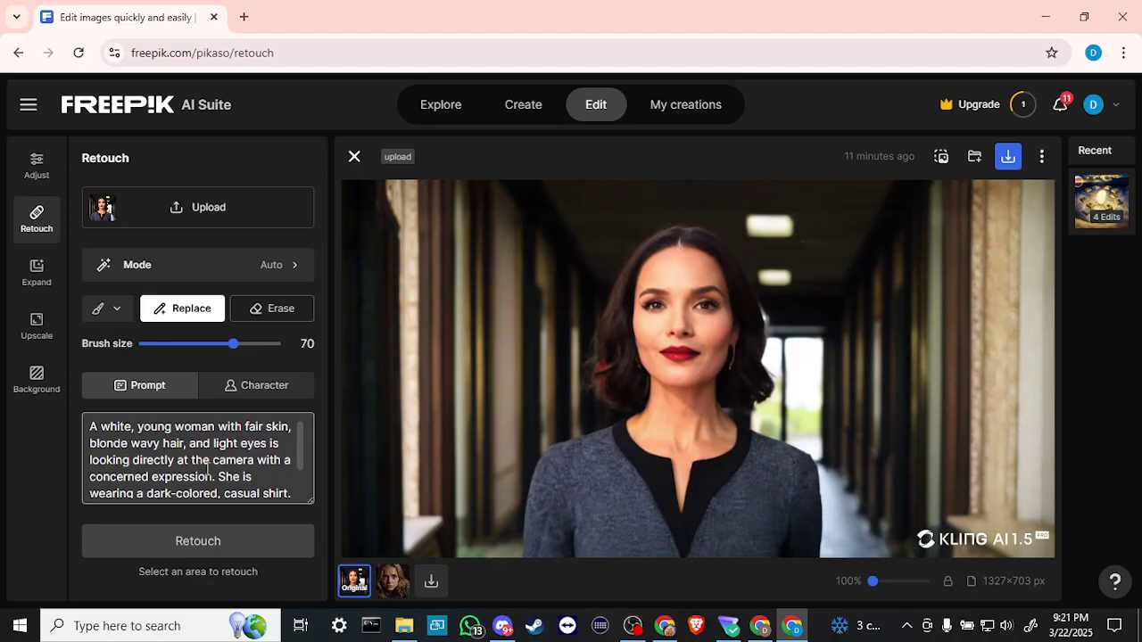
pyautogui.scroll(-3, 209, 469)
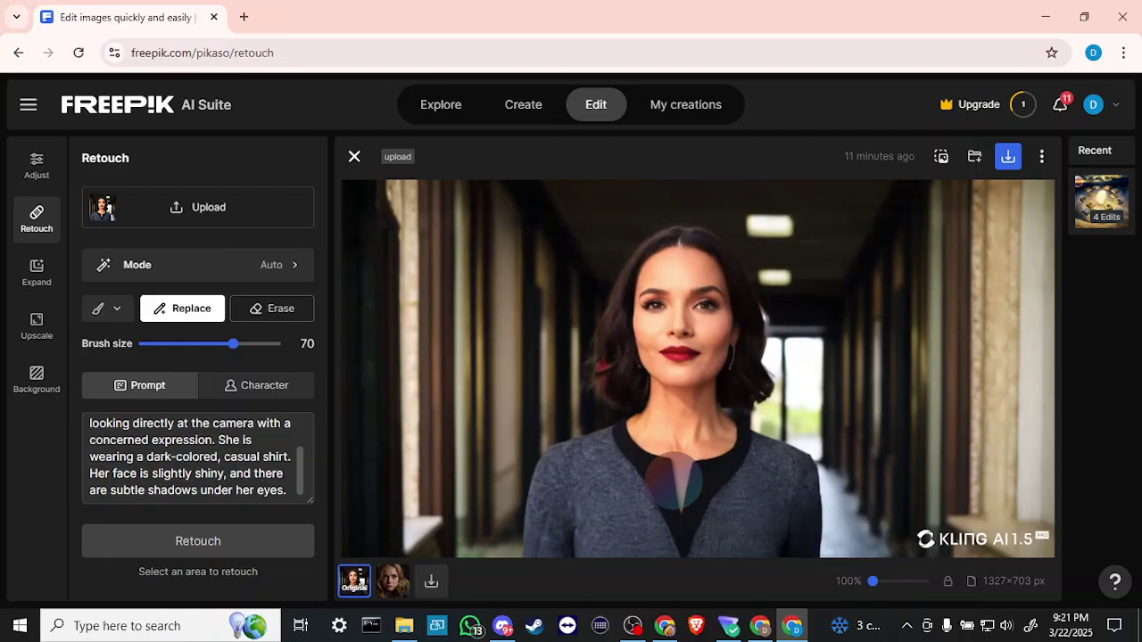
pyautogui.moveTo(675, 480)
pyautogui.mouseDown()
pyautogui.moveTo(601, 357)
pyautogui.moveTo(638, 258)
pyautogui.moveTo(711, 250)
pyautogui.moveTo(752, 393)
pyautogui.moveTo(744, 313)
pyautogui.moveTo(724, 393)
pyautogui.moveTo(691, 419)
pyautogui.moveTo(695, 301)
pyautogui.moveTo(632, 369)
pyautogui.moveTo(651, 333)
pyautogui.moveTo(658, 341)
pyautogui.mouseUp()
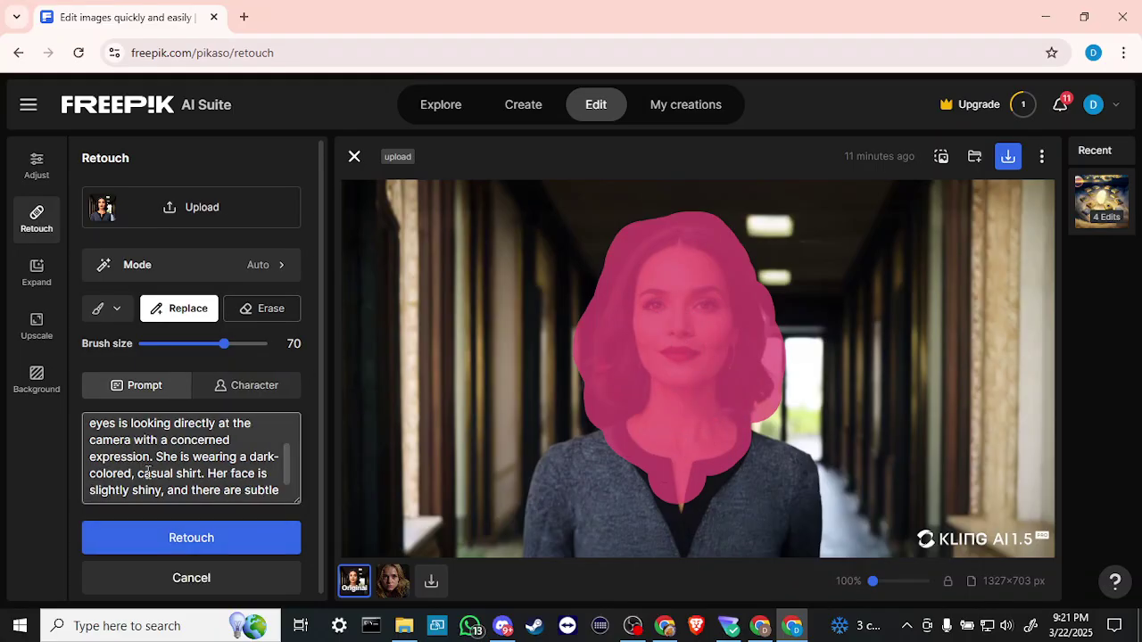
# - Generate blonde retouch variations, preview several, and pick the bottom-left concerned blonde face
pyautogui.click(199, 540)
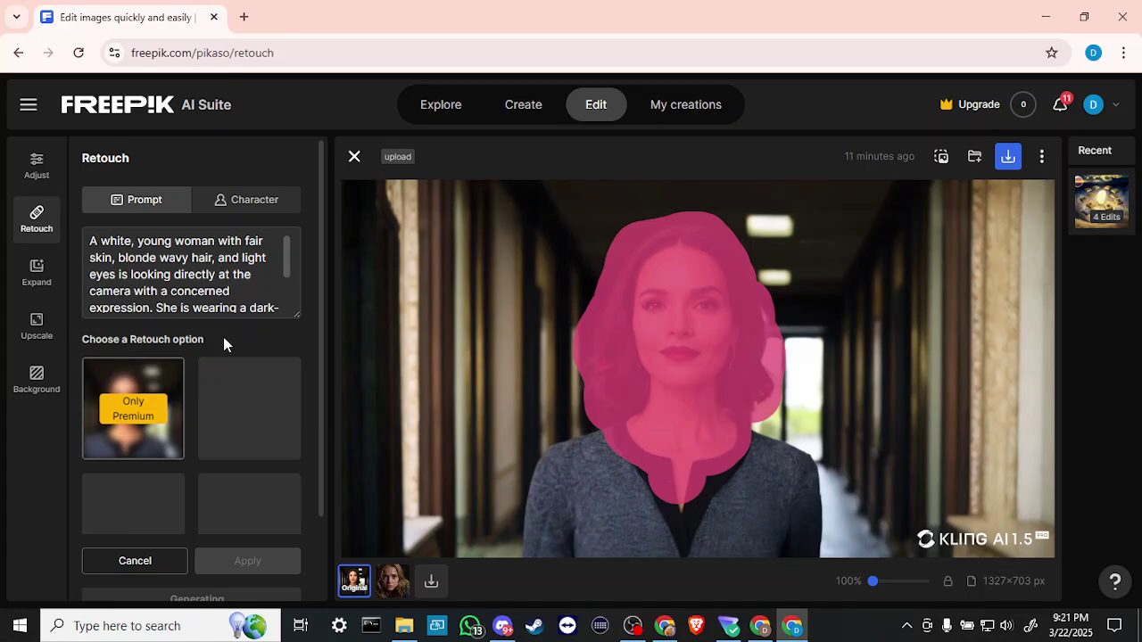
pyautogui.scroll(-1, 223, 336)
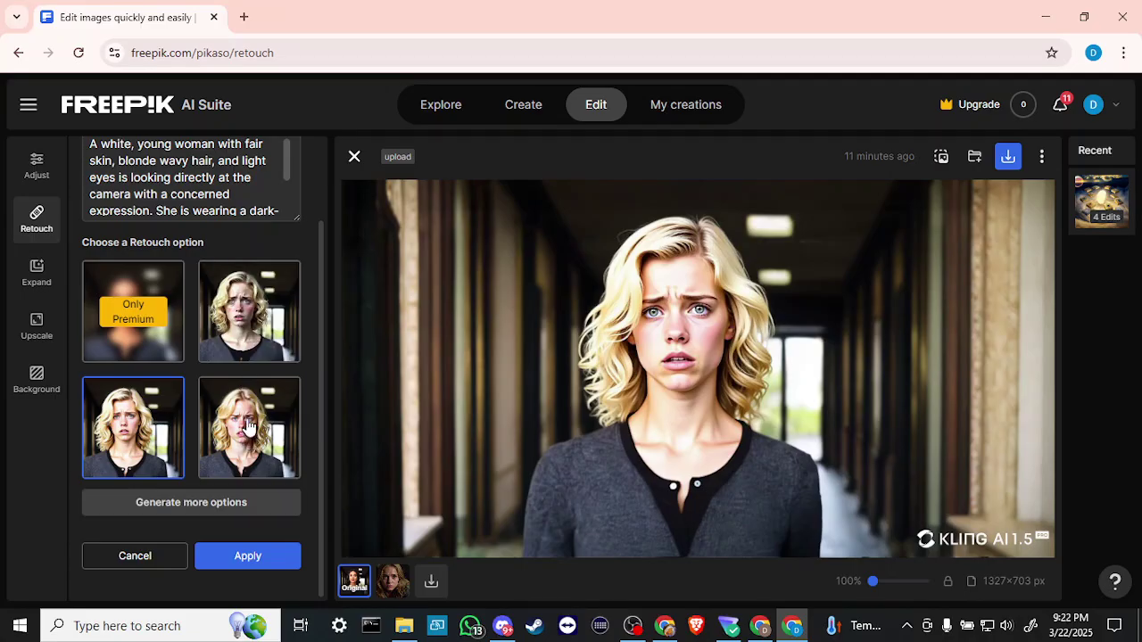
pyautogui.click(252, 336)
pyautogui.click(247, 421)
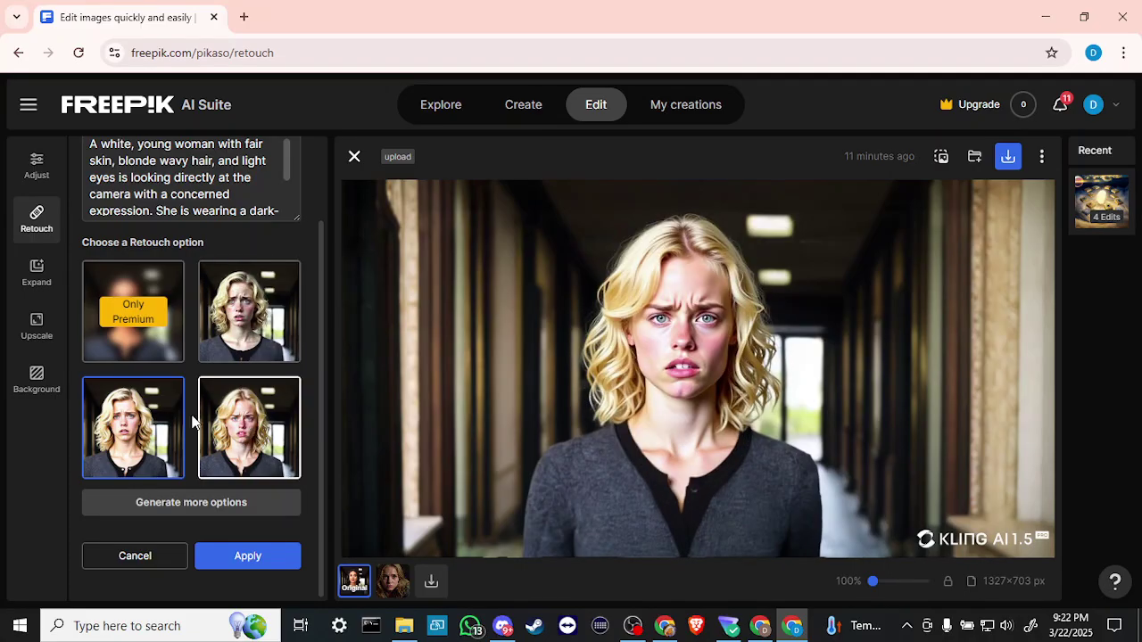
pyautogui.click(159, 421)
# - Apply the selected concerned blonde face variant to the corridor portrait
pyautogui.click(237, 556)
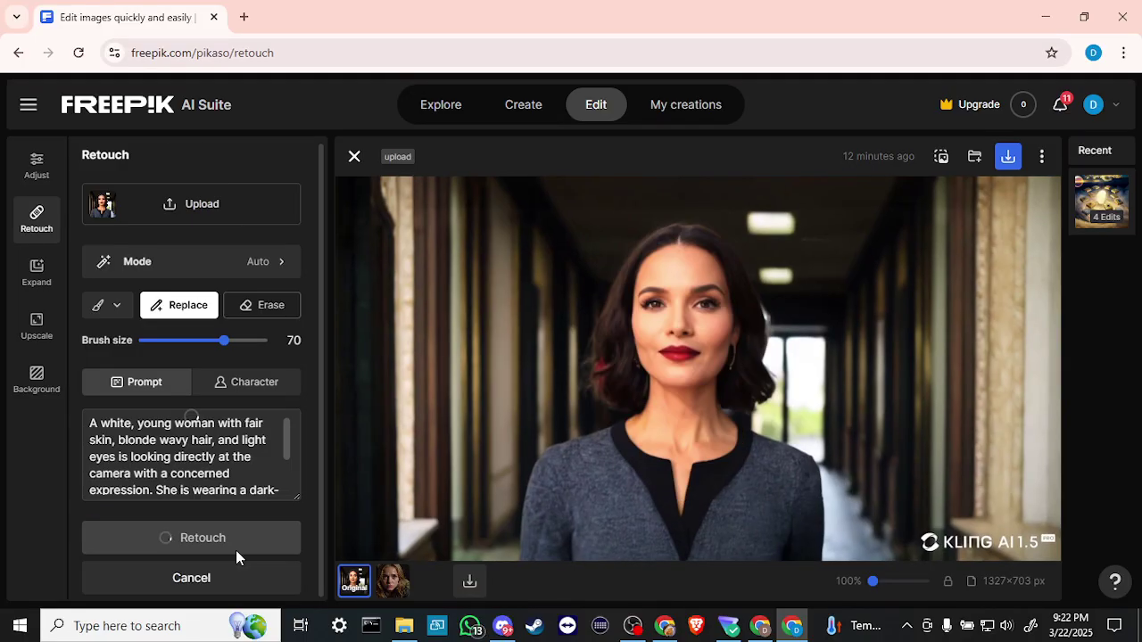